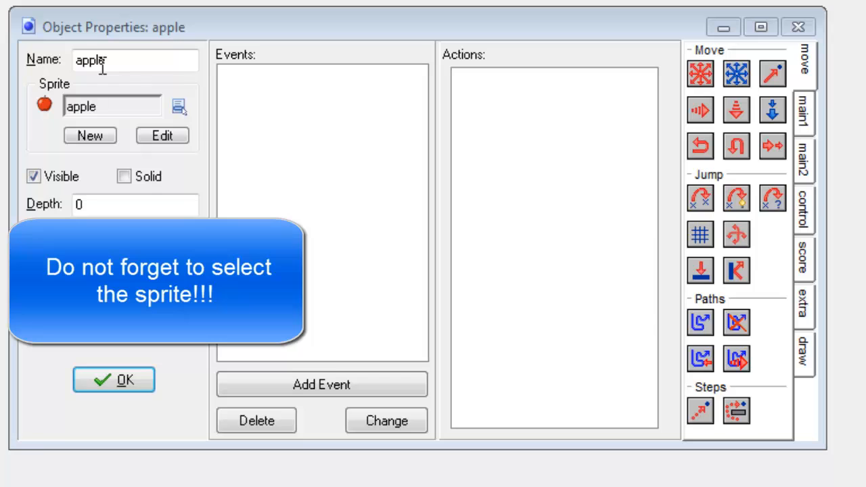
- Confirm the apple object and place apples in room0's upper-left corner and in the corner formed by the upper L-shaped wall
click(138, 376)
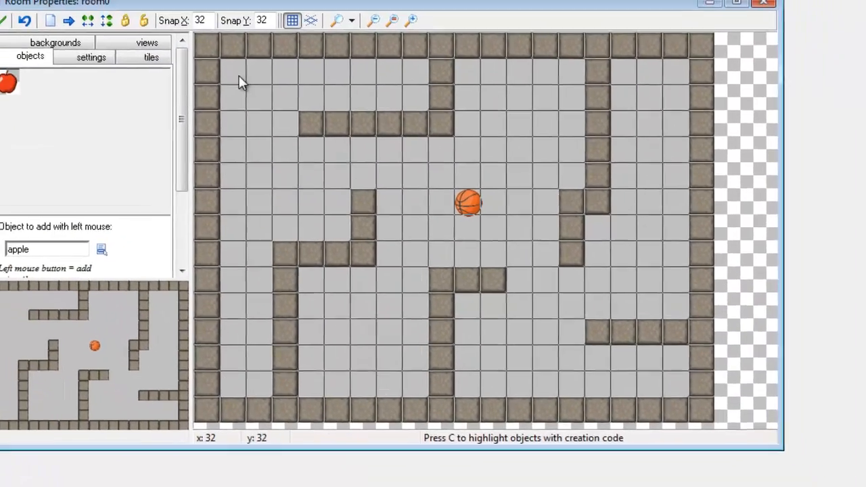
click(278, 94)
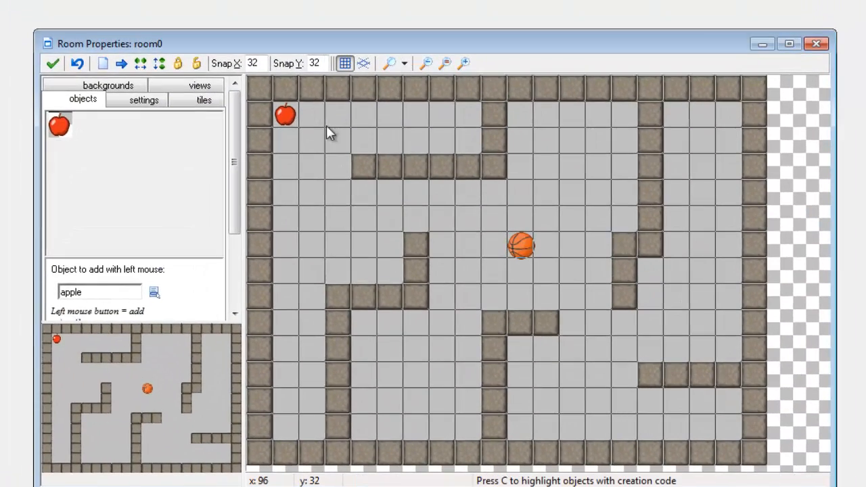
click(306, 111)
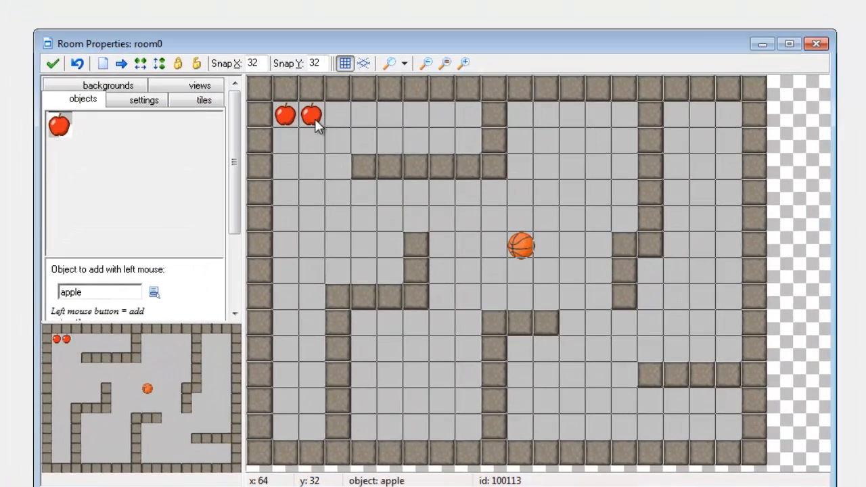
click(468, 139)
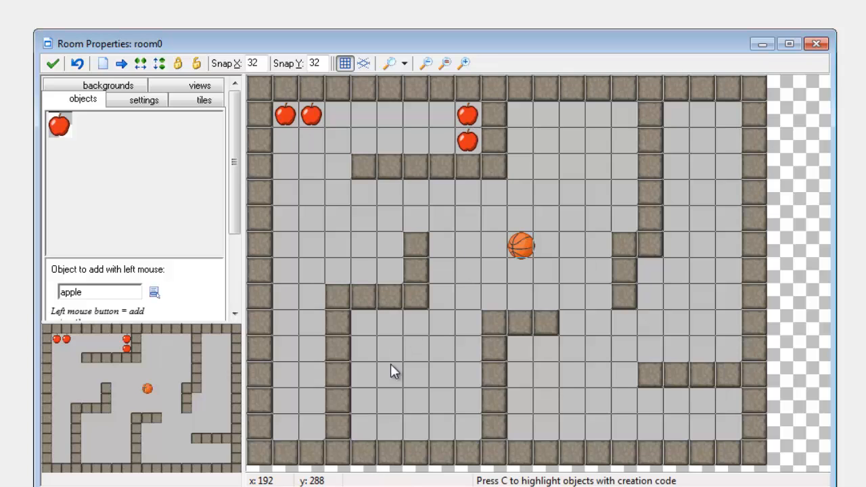
- Place two apples at the bottom of the walled chamber, one in the lower-left corridor and two in the room's lower-right corner
click(369, 426)
click(390, 426)
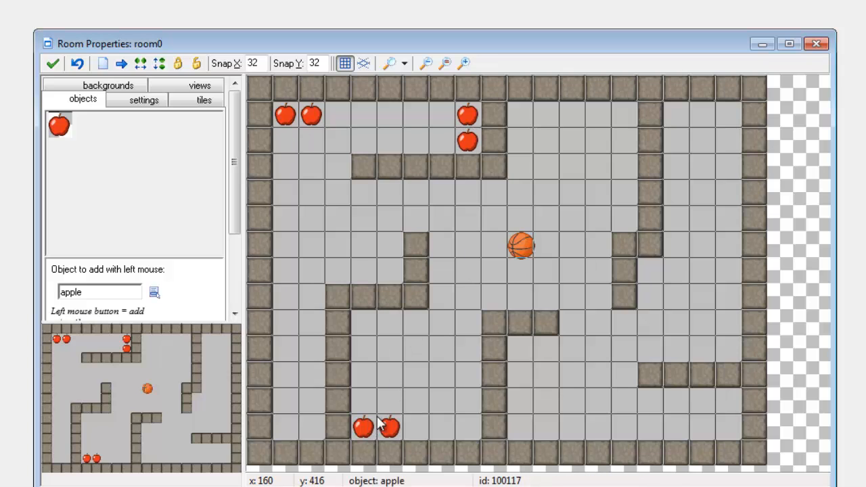
click(308, 374)
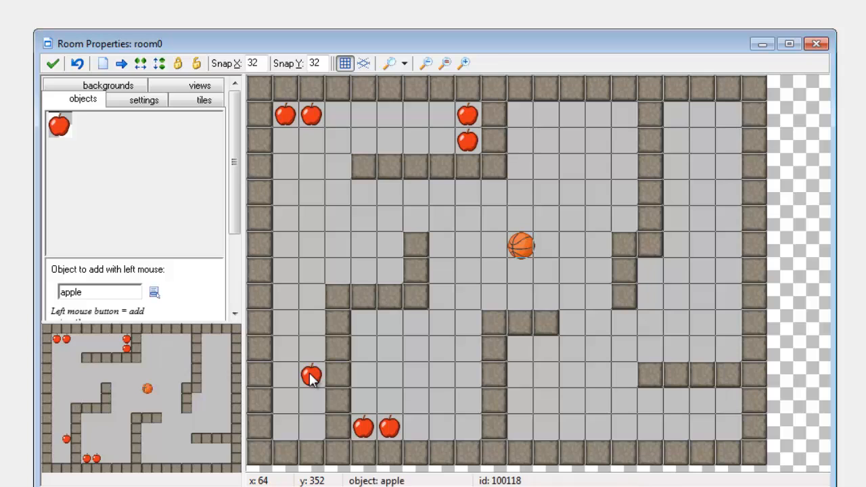
click(728, 403)
click(731, 422)
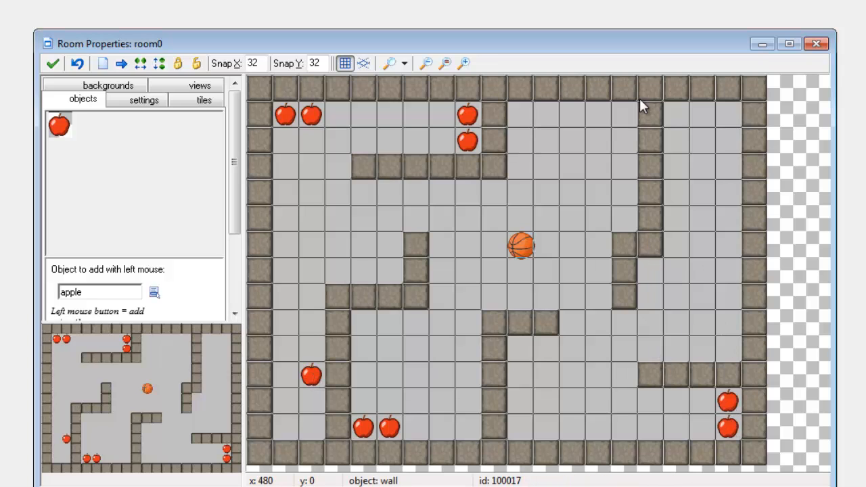
- Place three apples inside the top corner beside the tall right-hand wall and three in the room's upper-right corner, and save the room
click(597, 114)
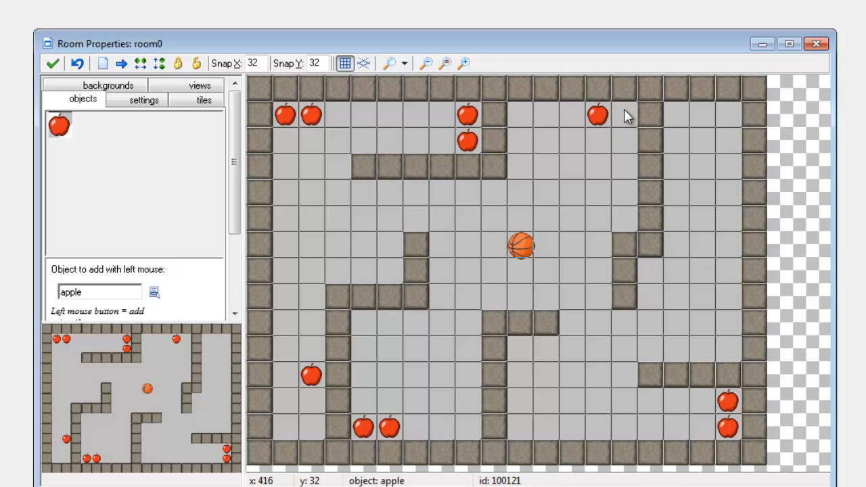
click(625, 112)
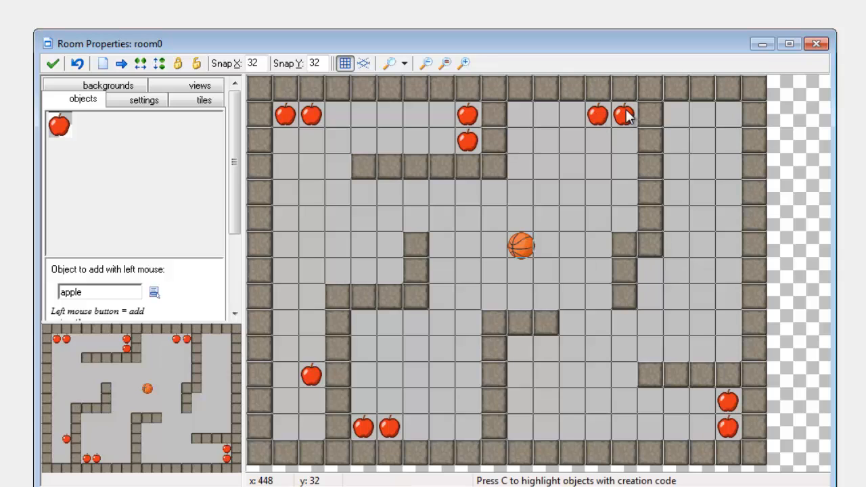
click(623, 143)
click(727, 144)
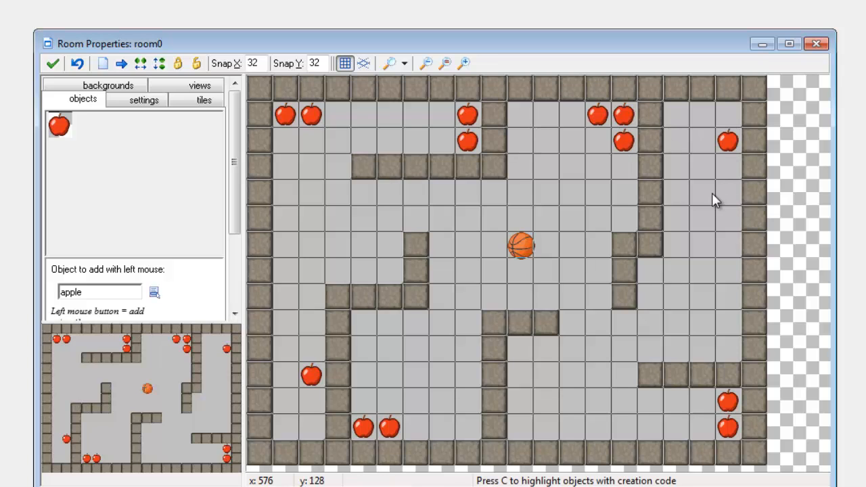
click(704, 123)
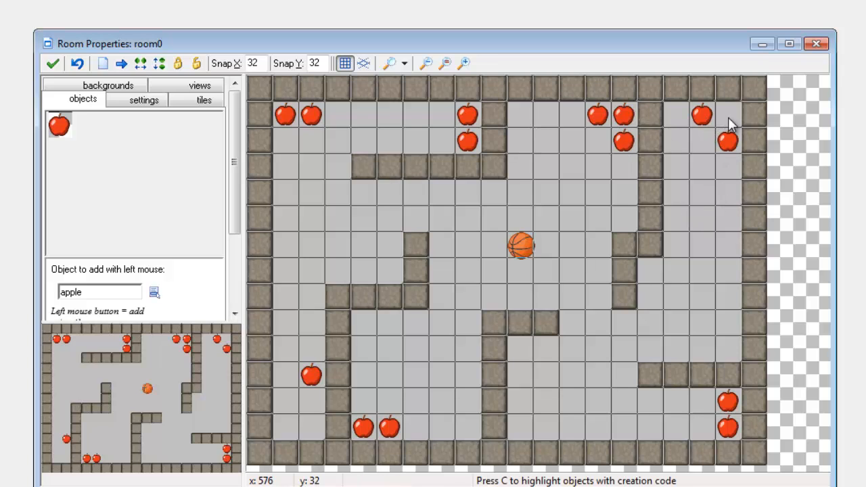
click(727, 121)
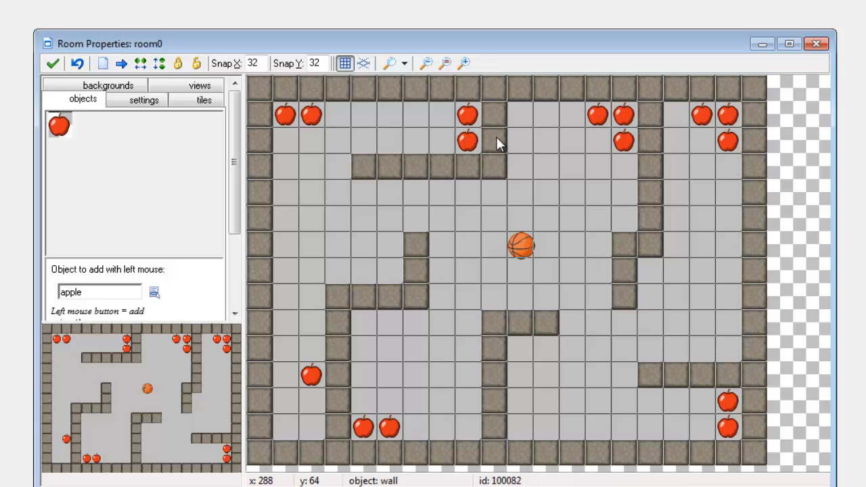
click(52, 63)
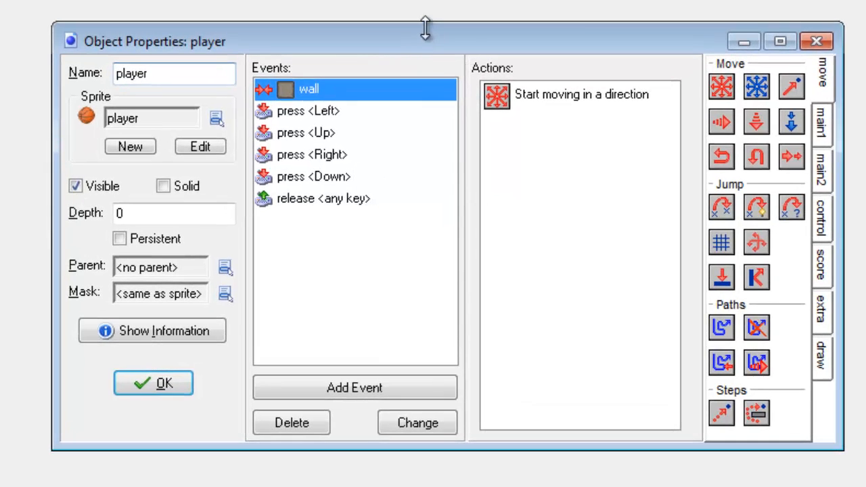
- Add a collision event with the apple to the player object
drag(414, 41, 414, 9)
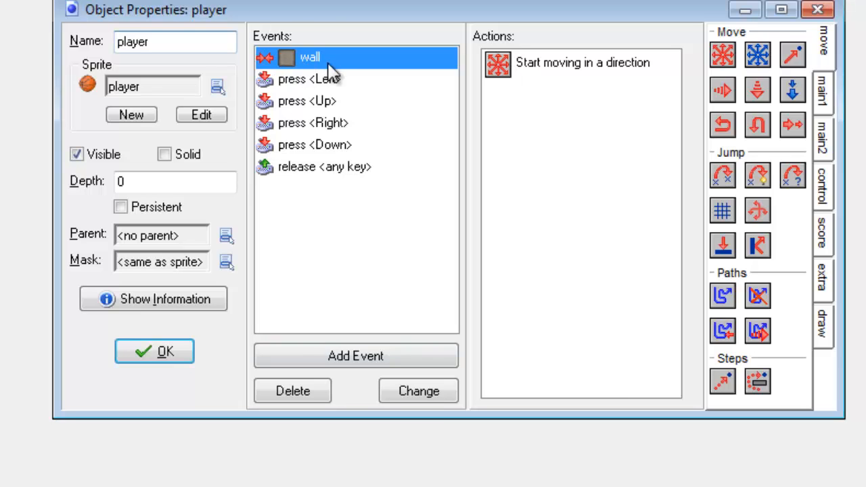
click(325, 346)
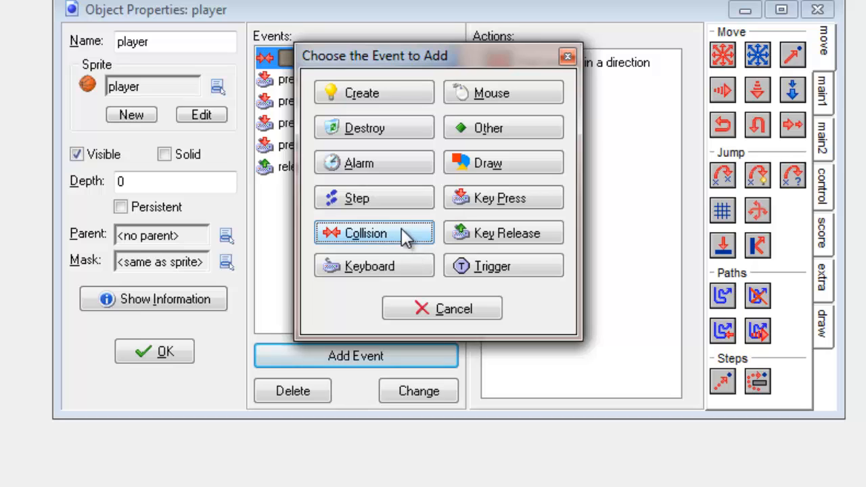
click(409, 235)
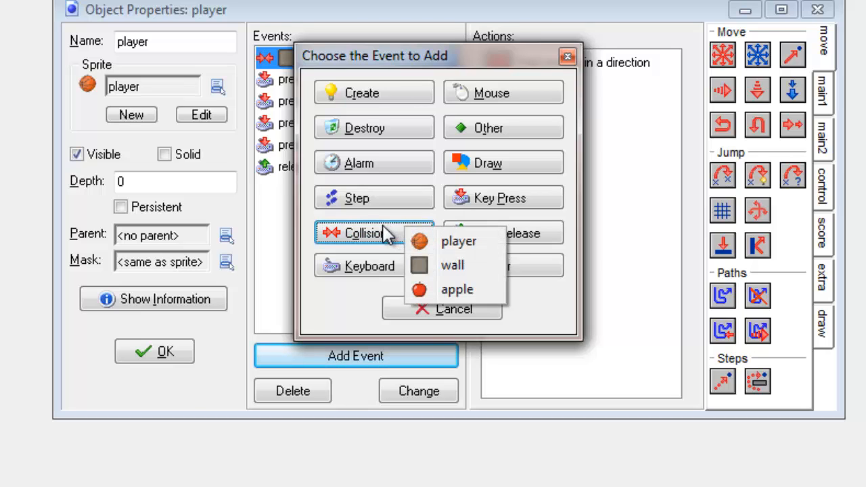
click(468, 290)
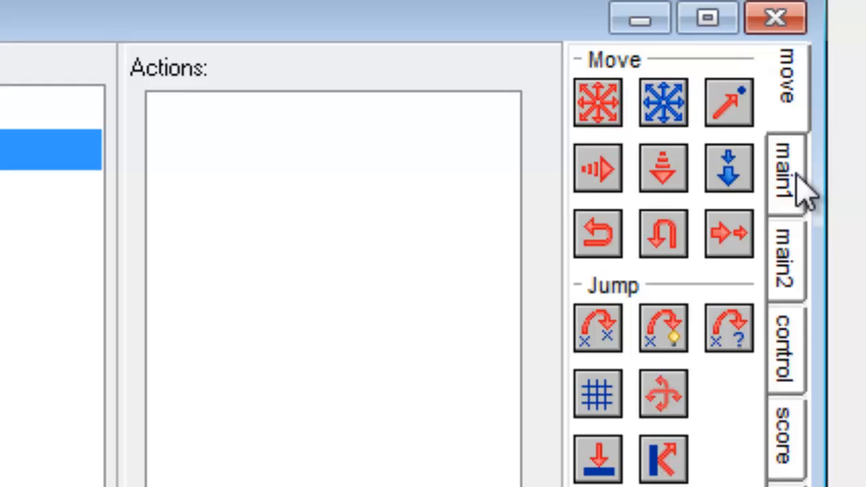
- Add a Destroy Instance action to the player's apple collision event, applied to Other
click(827, 95)
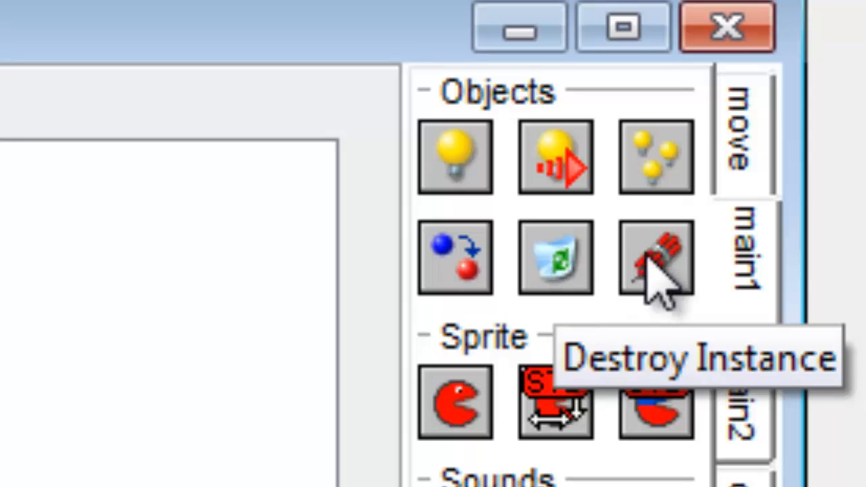
drag(566, 280, 525, 104)
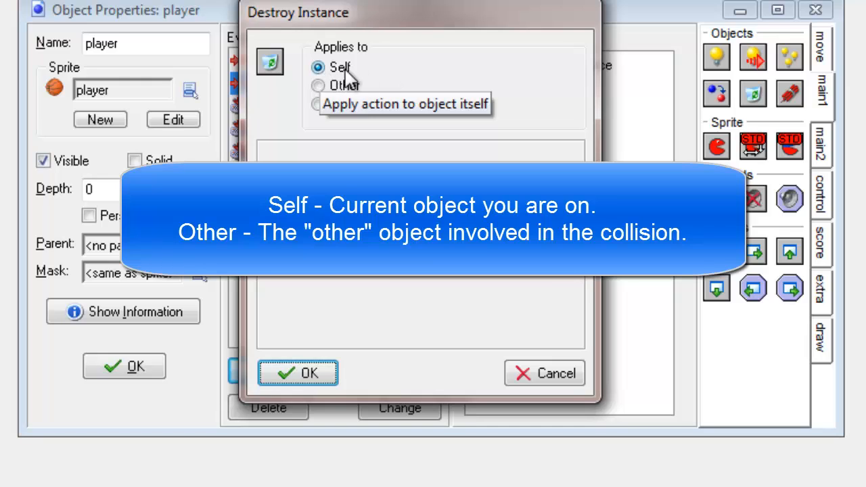
click(356, 87)
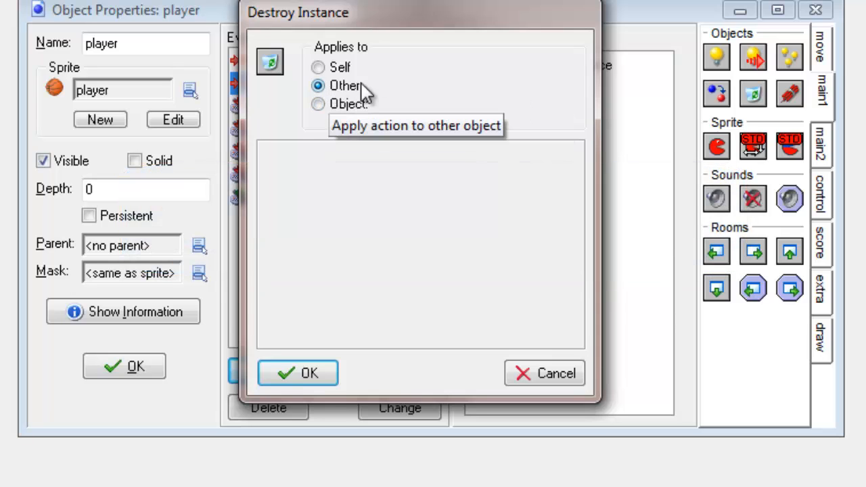
click(320, 372)
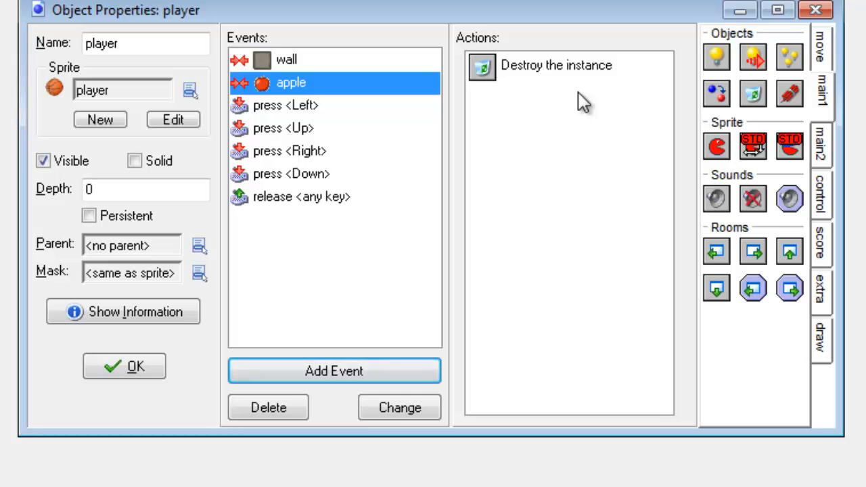
- Add a Set Score action of 10, set as Relative, to the apple collision event and confirm the player object
click(829, 243)
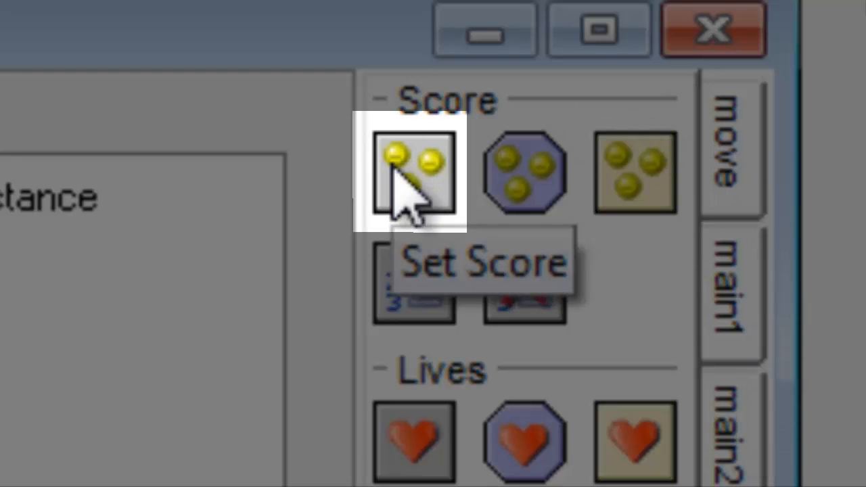
drag(402, 193, 3, 419)
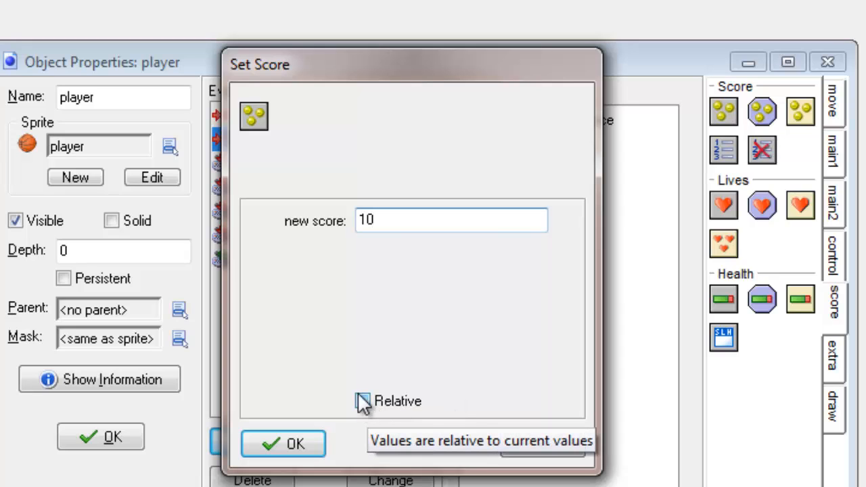
click(363, 401)
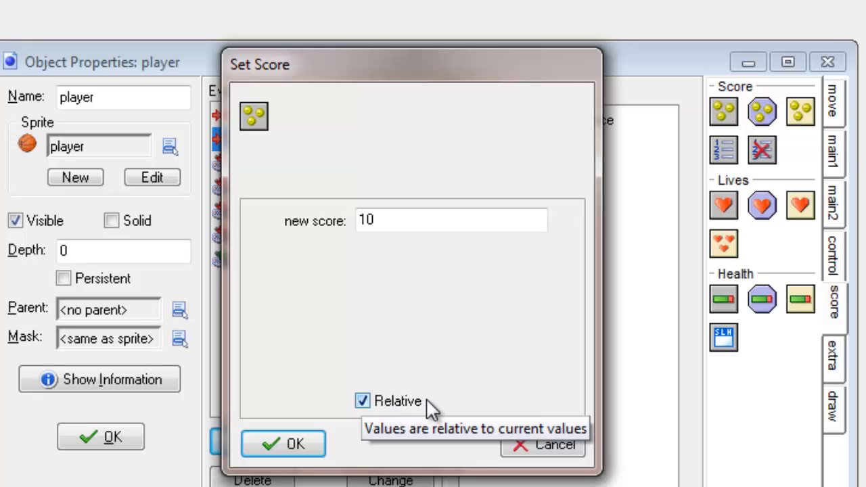
click(367, 220)
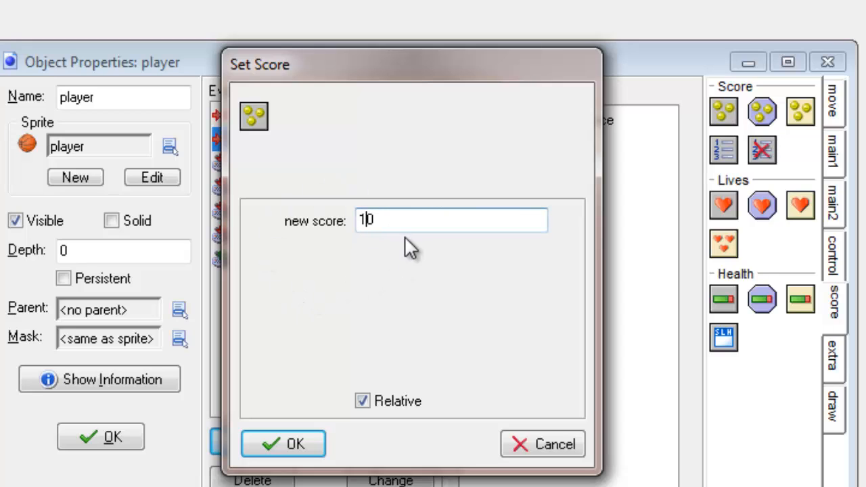
click(363, 401)
click(362, 400)
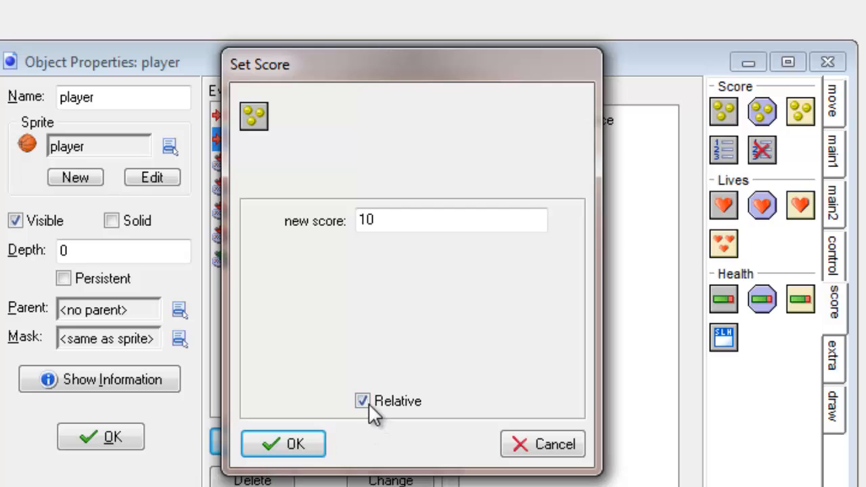
click(299, 449)
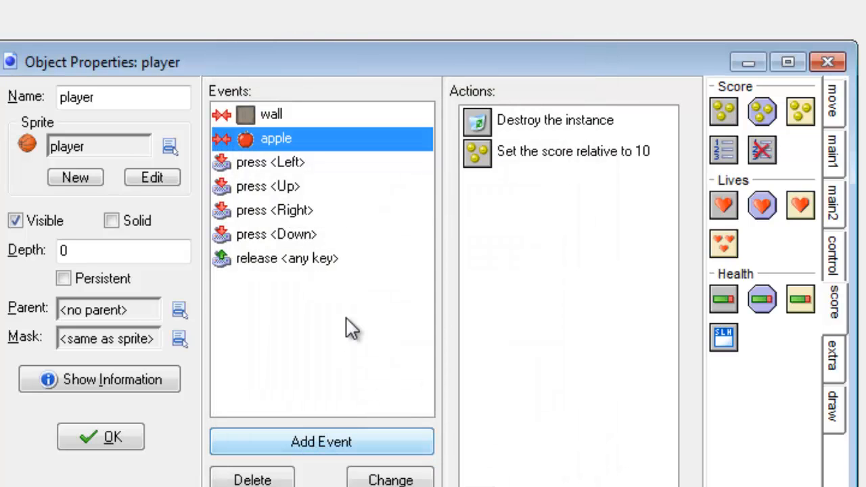
click(115, 436)
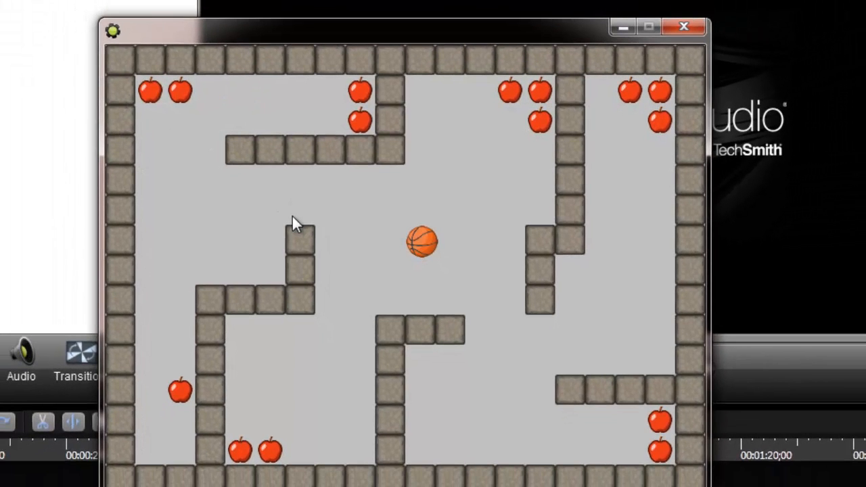
- Test the running game by steering the ball through the maze to collect the apples on the left side
key(Left)
key(Up)
key(Left)
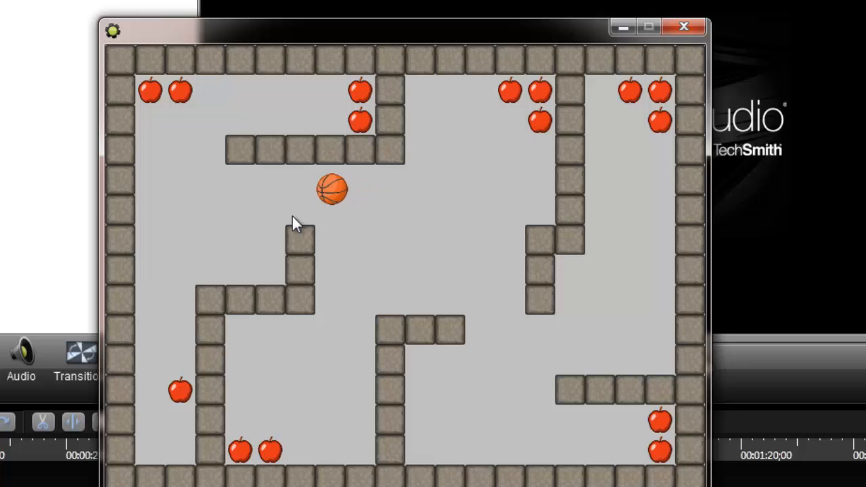
key(Up)
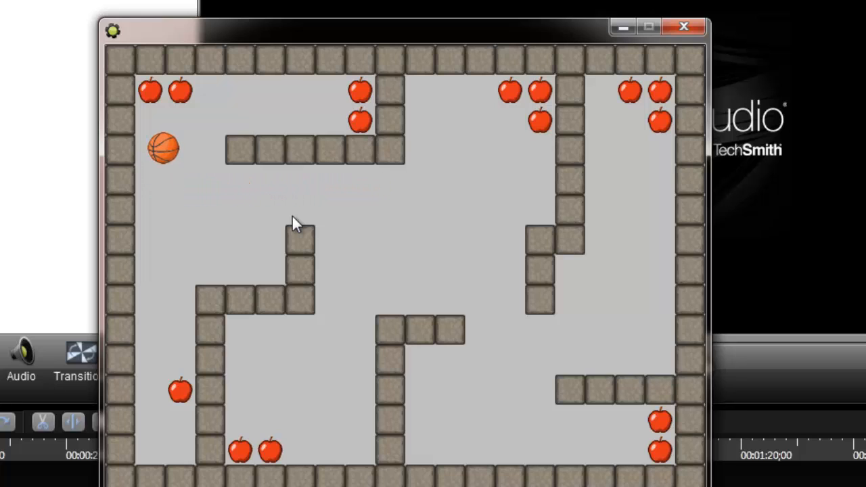
key(Right)
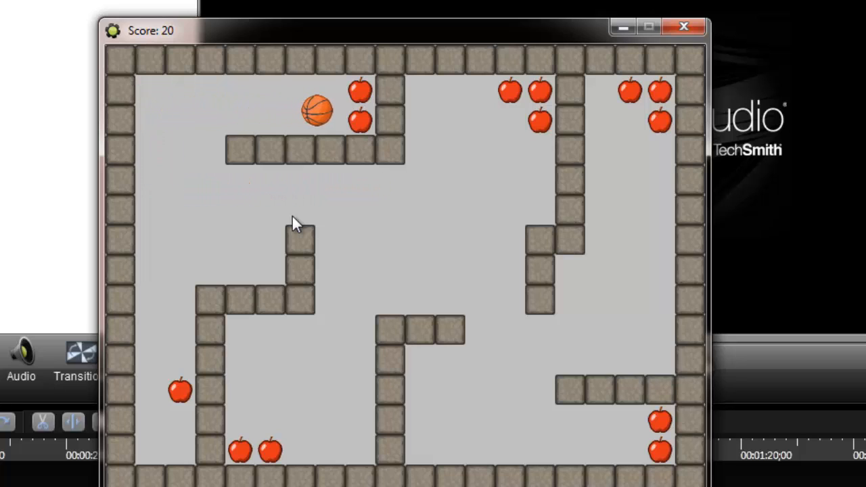
key(Left)
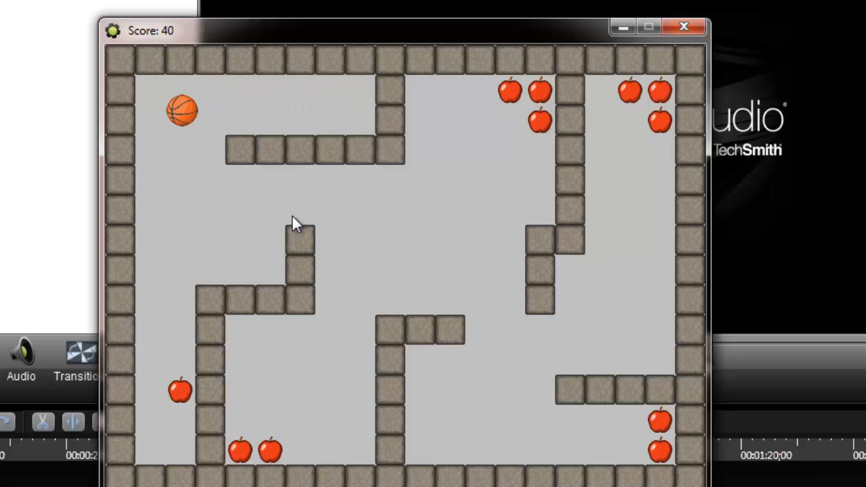
key(Down)
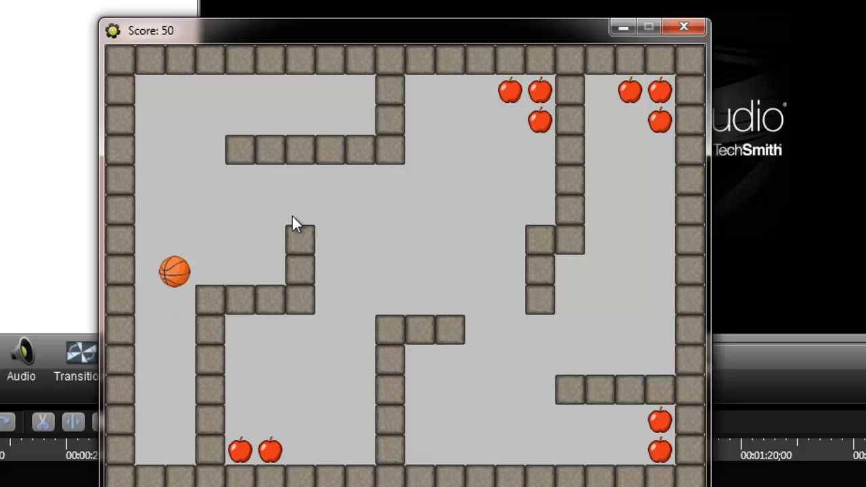
key(Right)
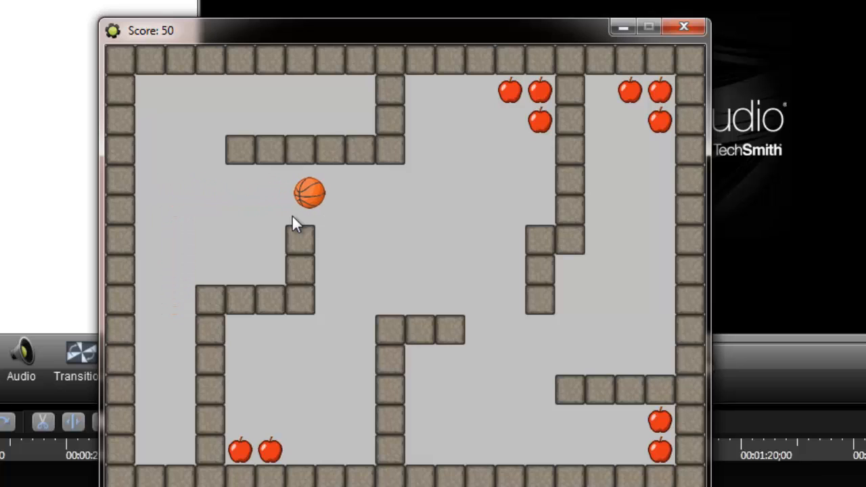